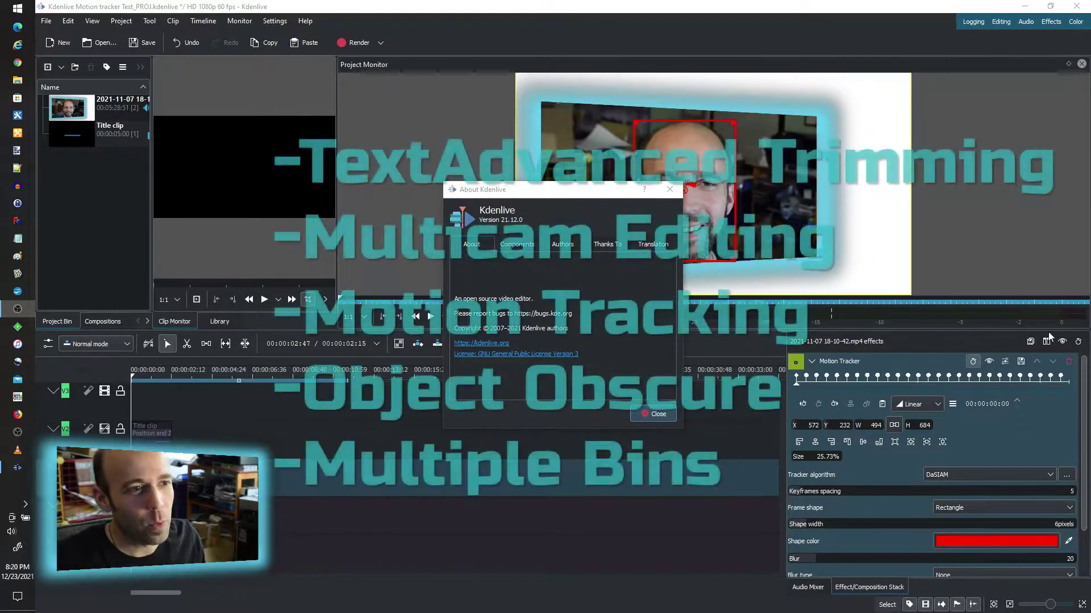
Close the About window and slide the title clip and video/audio clip to start together near 10 s
click(663, 411)
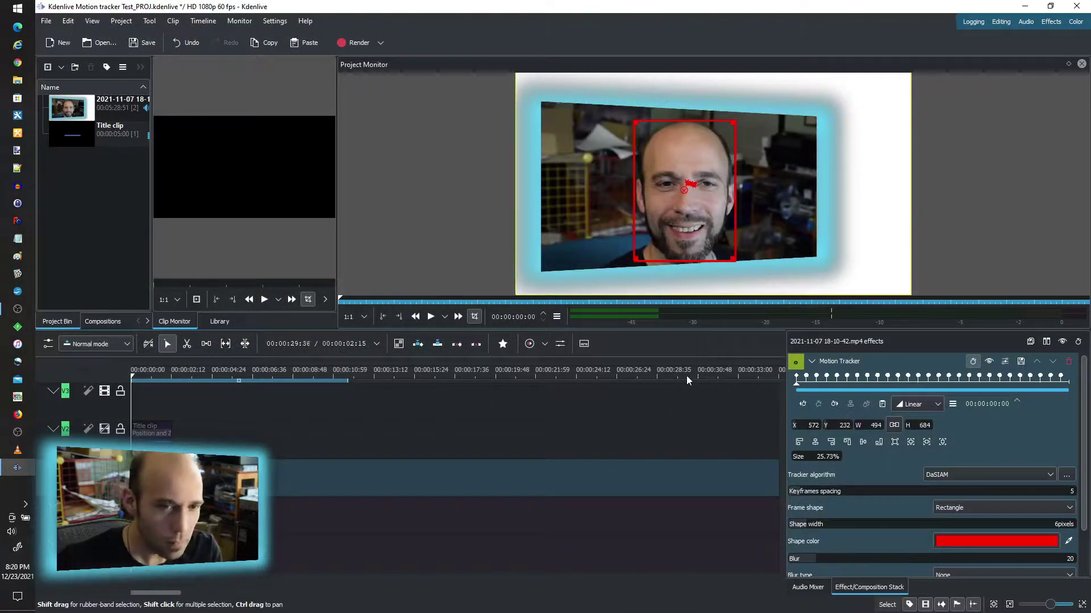
drag(151, 430, 266, 429)
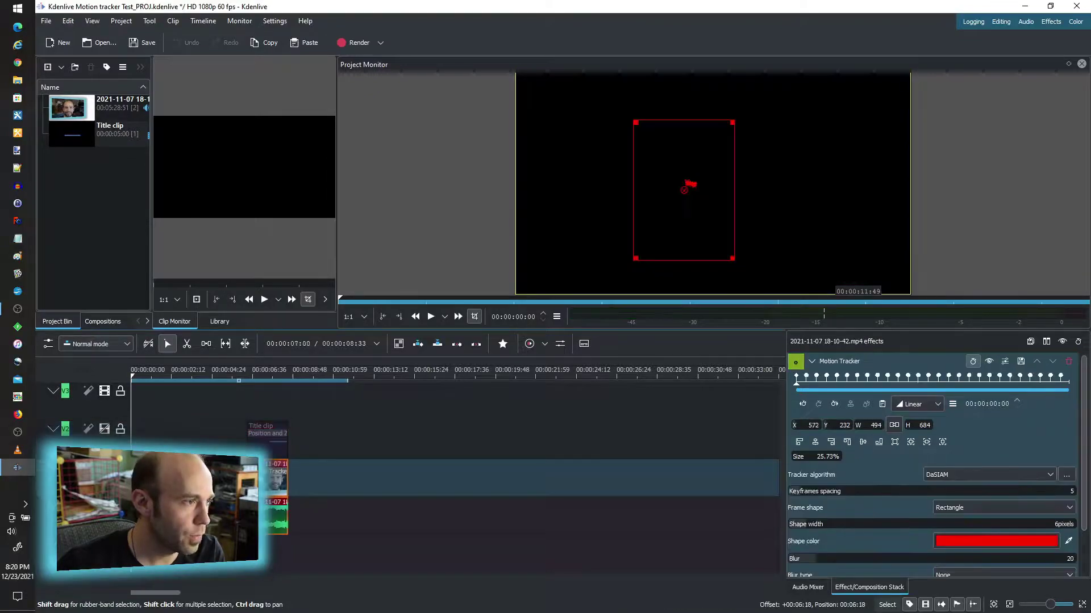
drag(272, 480, 348, 480)
drag(257, 437, 325, 436)
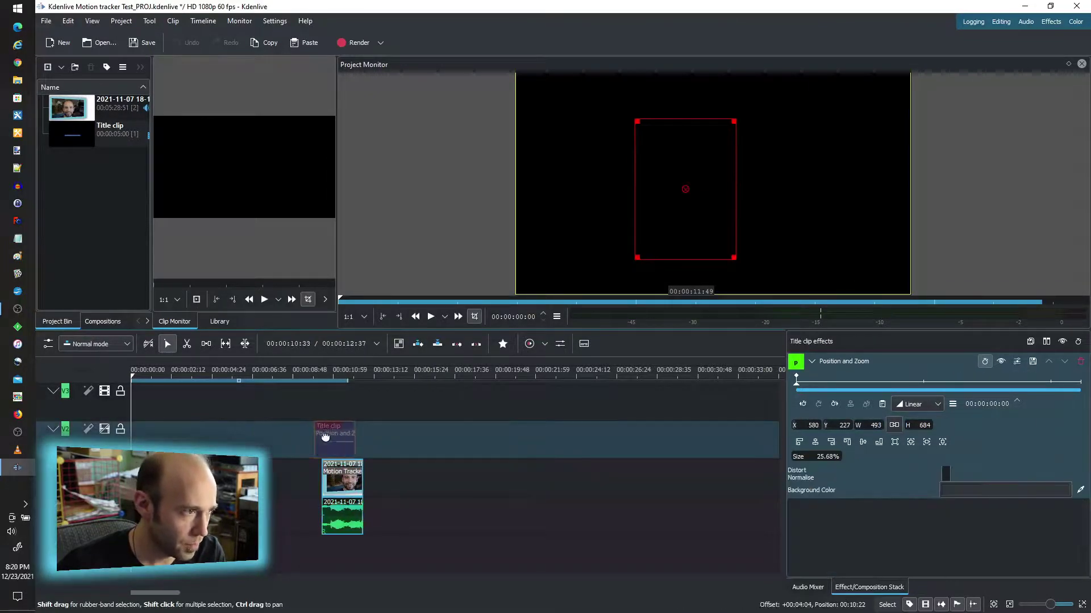
click(352, 471)
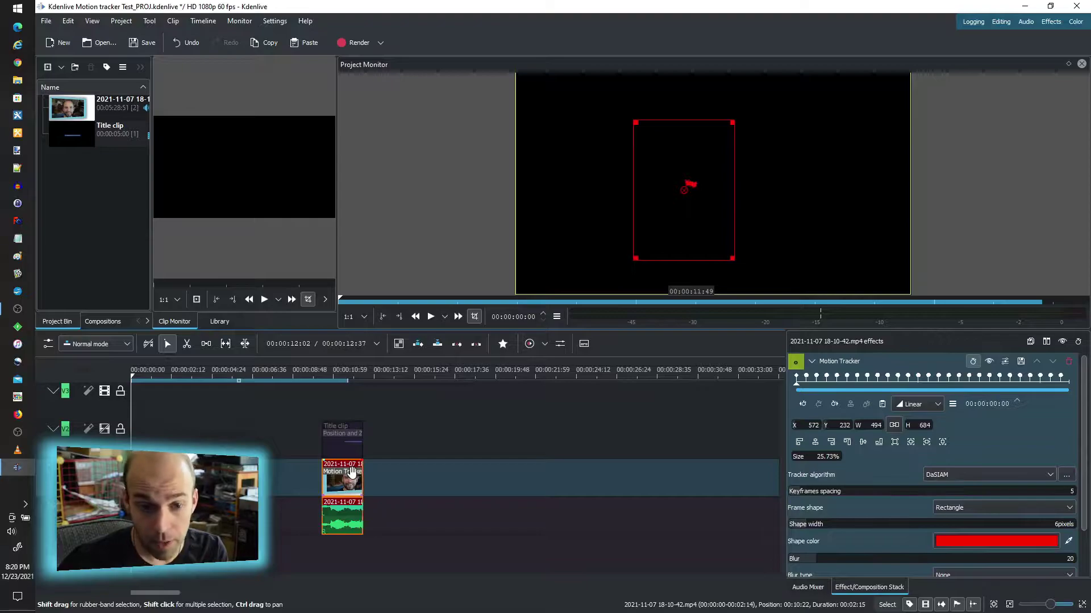
Search the effects library for 'motion', select Motion Tracker, and view its tracker algorithm list
click(338, 379)
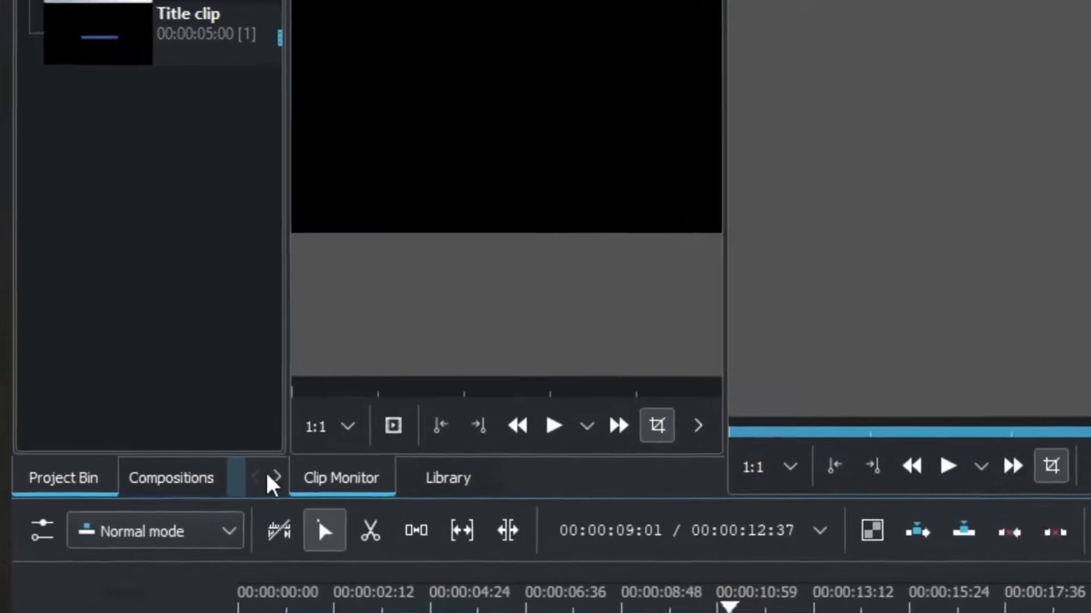
click(276, 477)
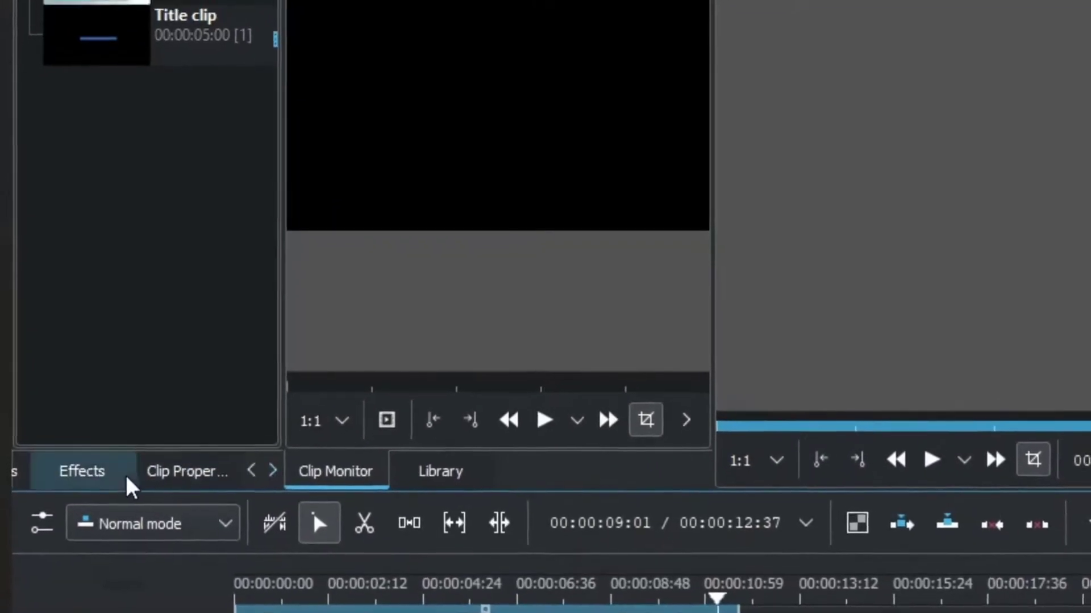
click(123, 480)
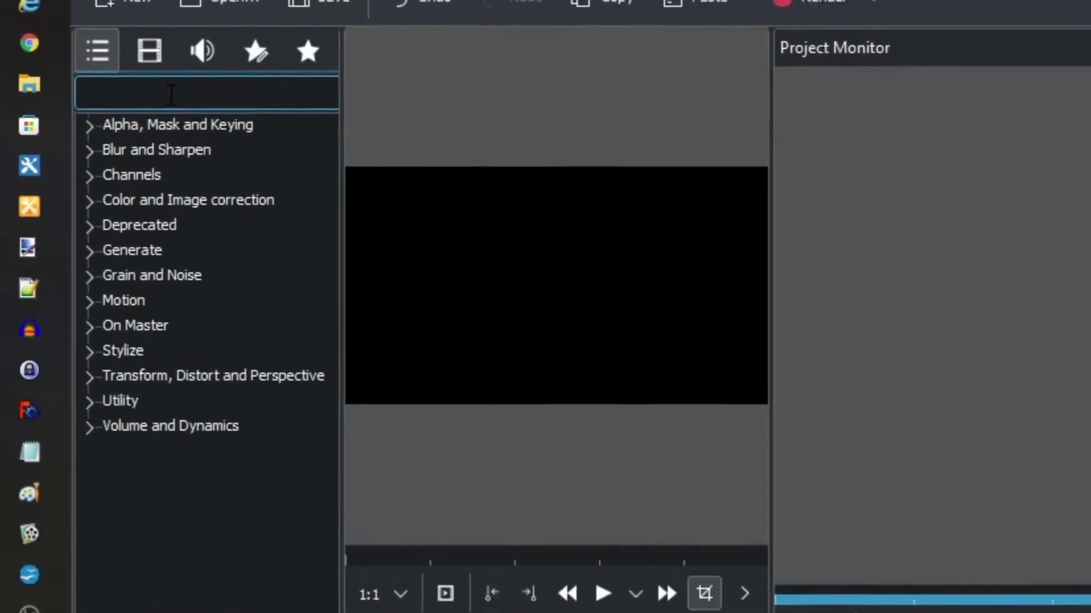
text(motion)
click(212, 171)
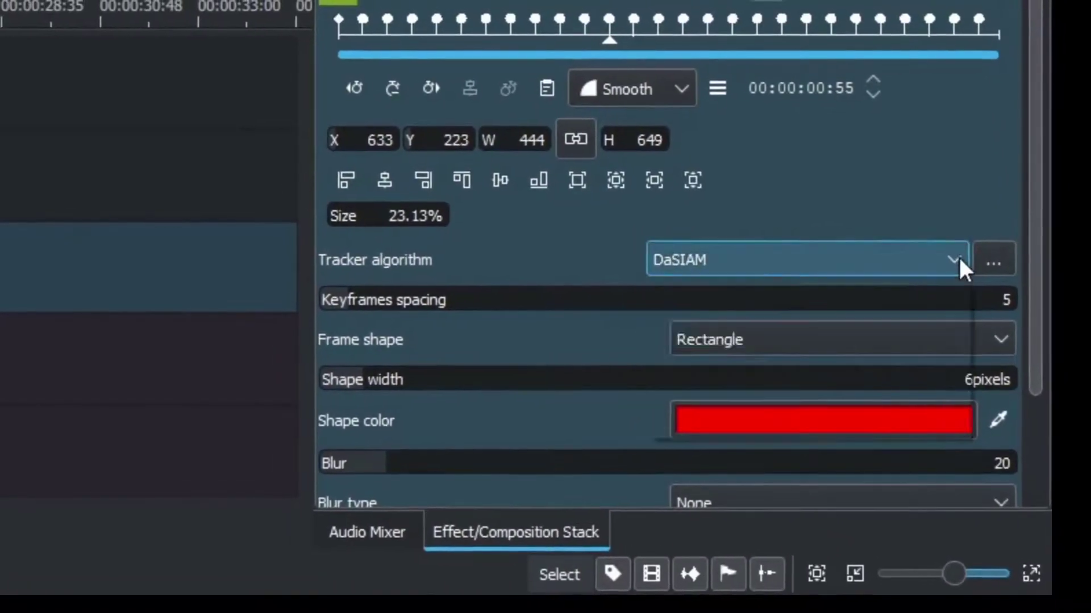
click(946, 256)
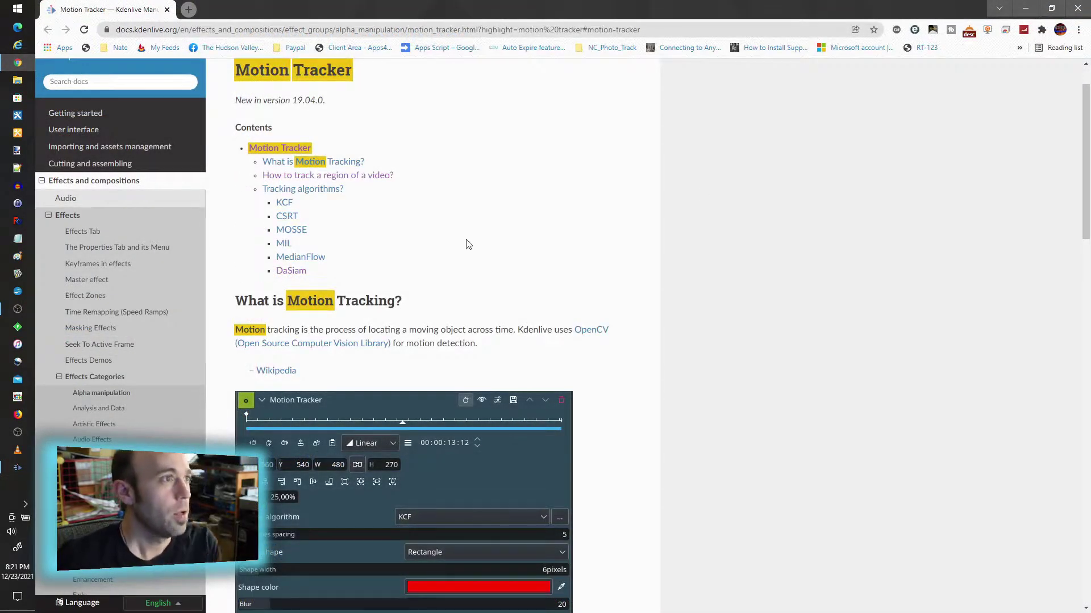
Scroll the Motion Tracker manual page down to the DaSiam model installation section
scroll(468, 291, up, 1)
scroll(468, 285, down, 2)
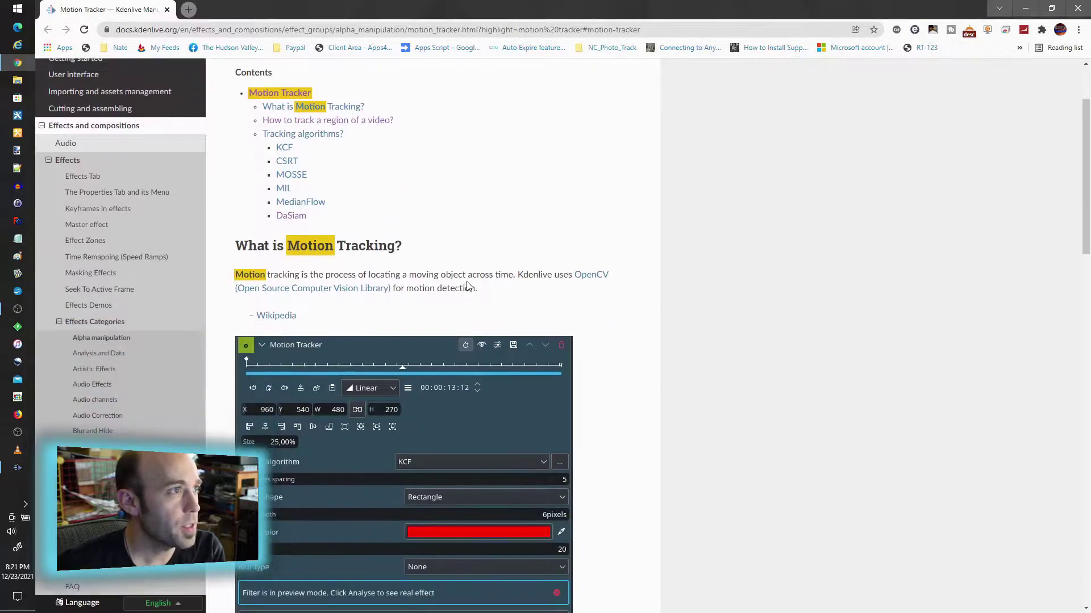
scroll(468, 283, up, 2)
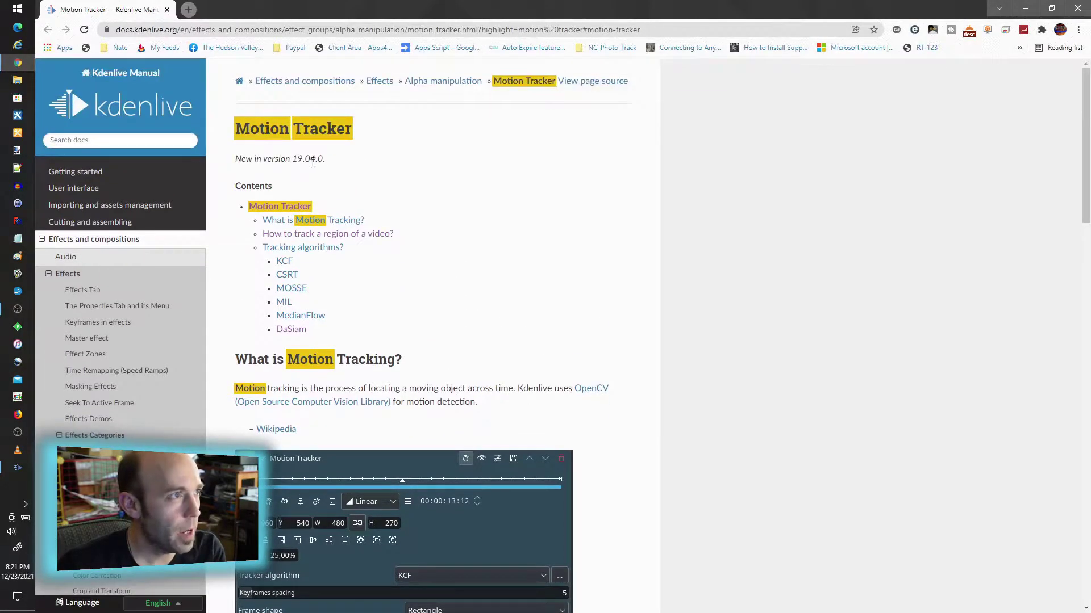
scroll(618, 257, down, 8)
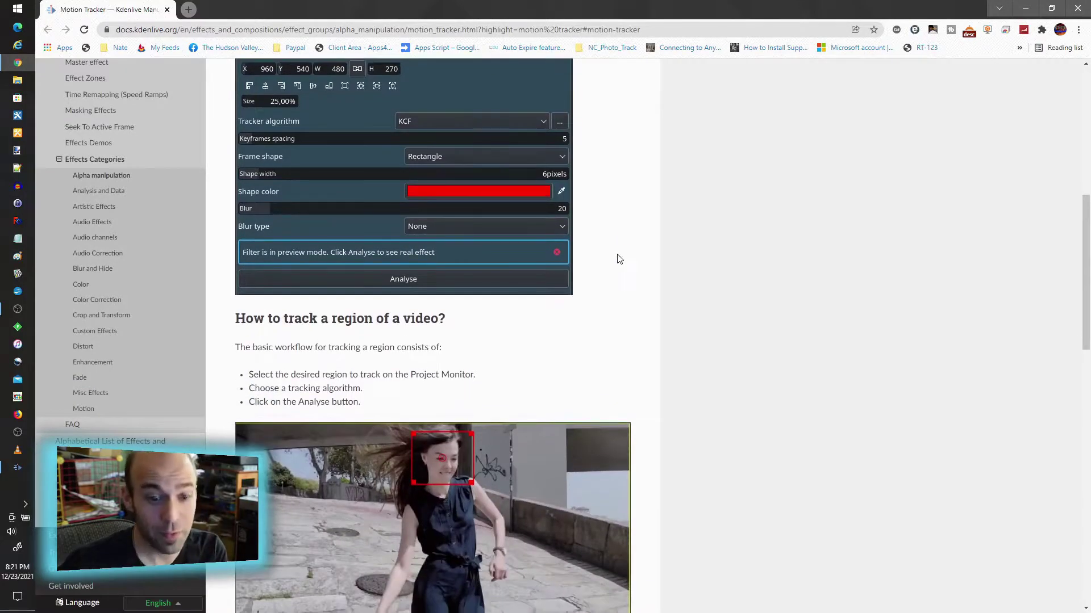
scroll(362, 197, up, 1)
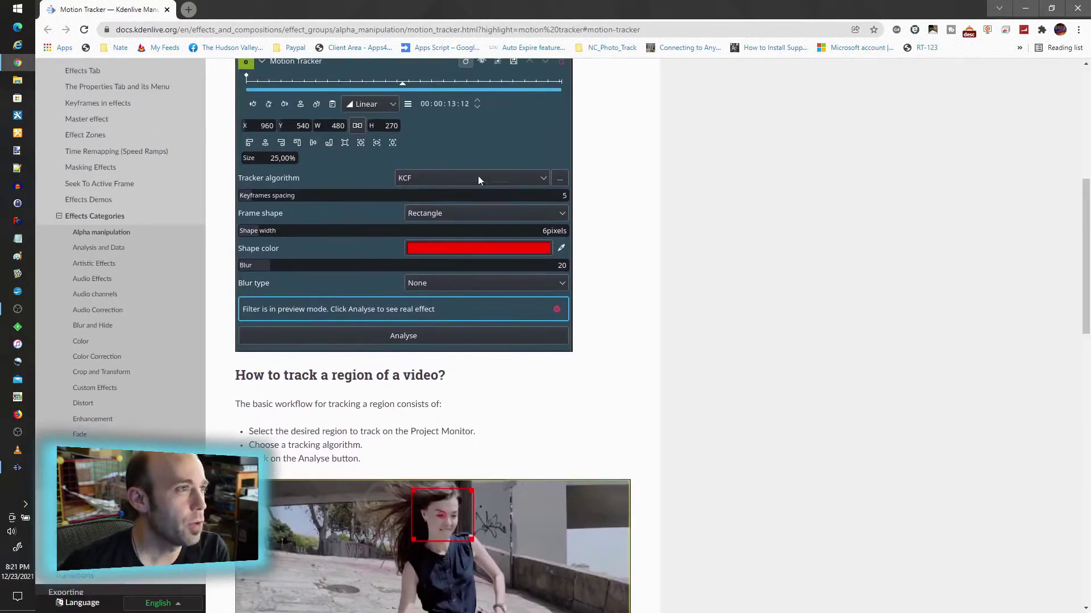
scroll(451, 199, down, 2)
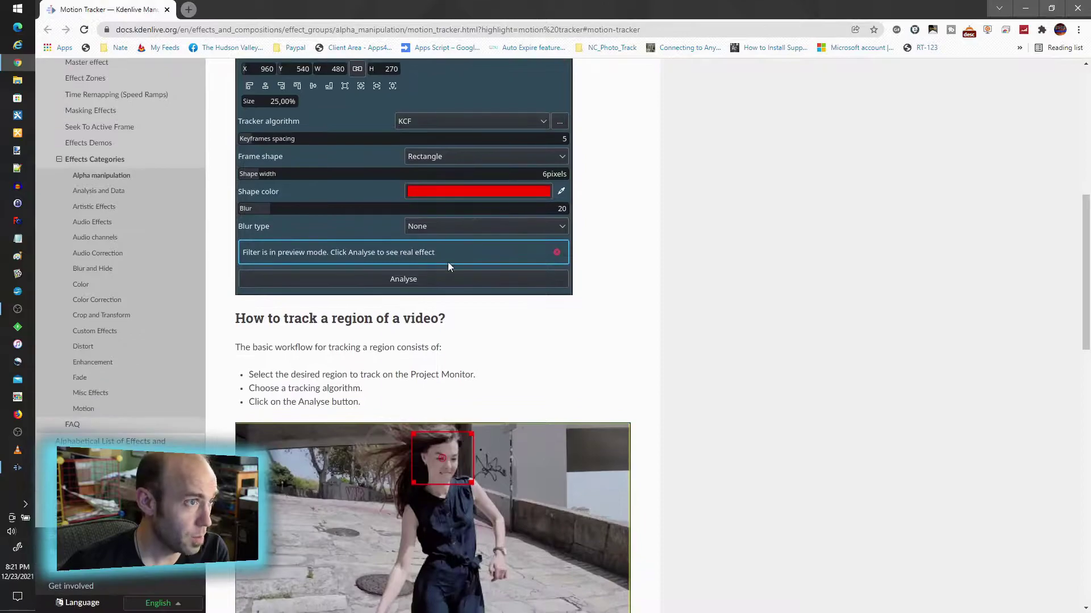
scroll(409, 264, down, 1)
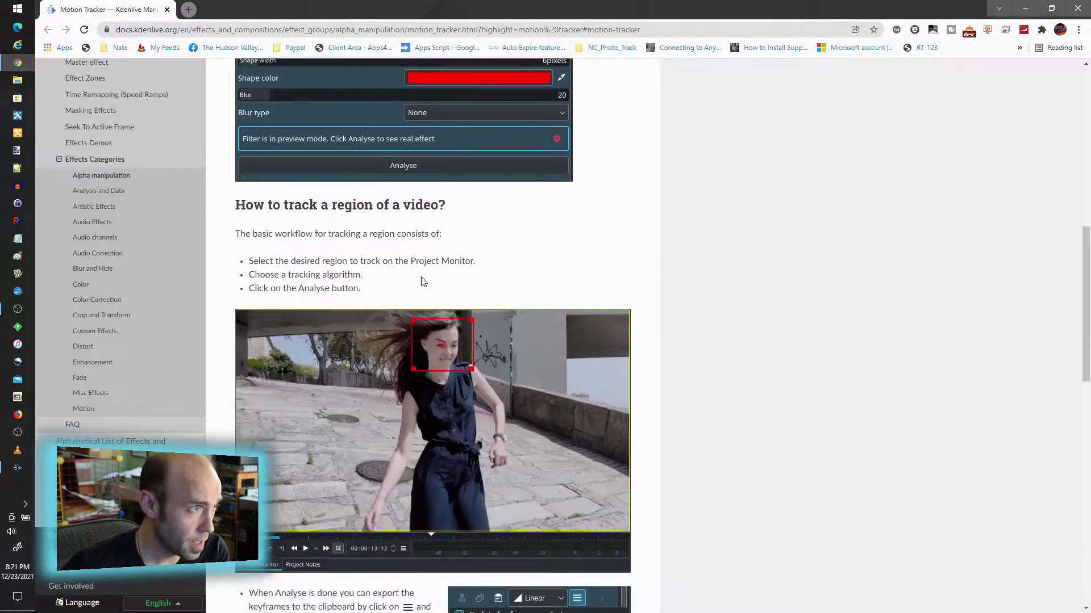
scroll(292, 211, down, 4)
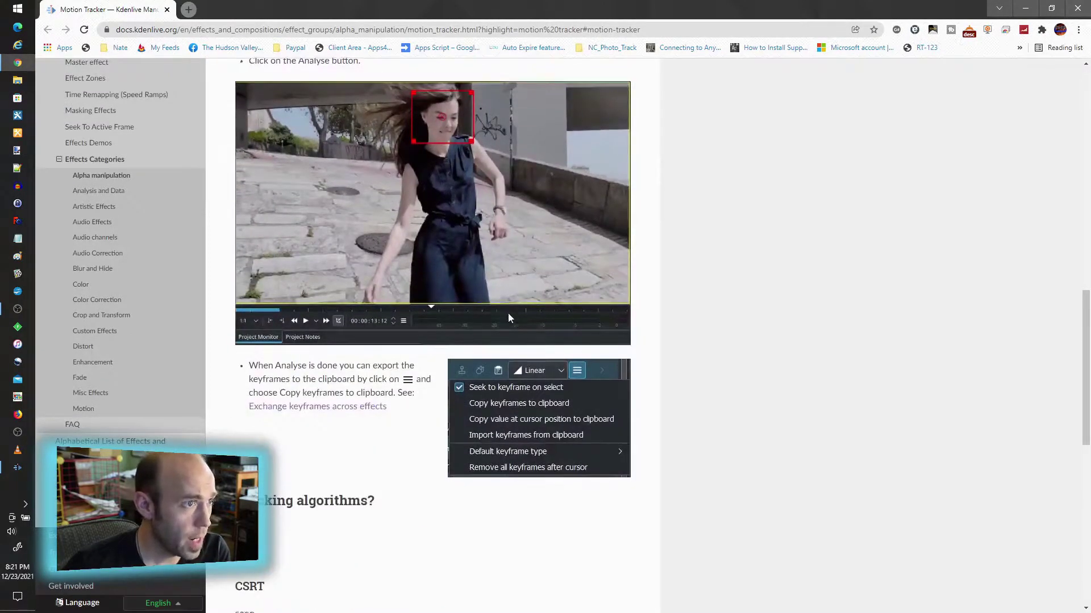
scroll(508, 312, down, 3)
scroll(291, 250, down, 2)
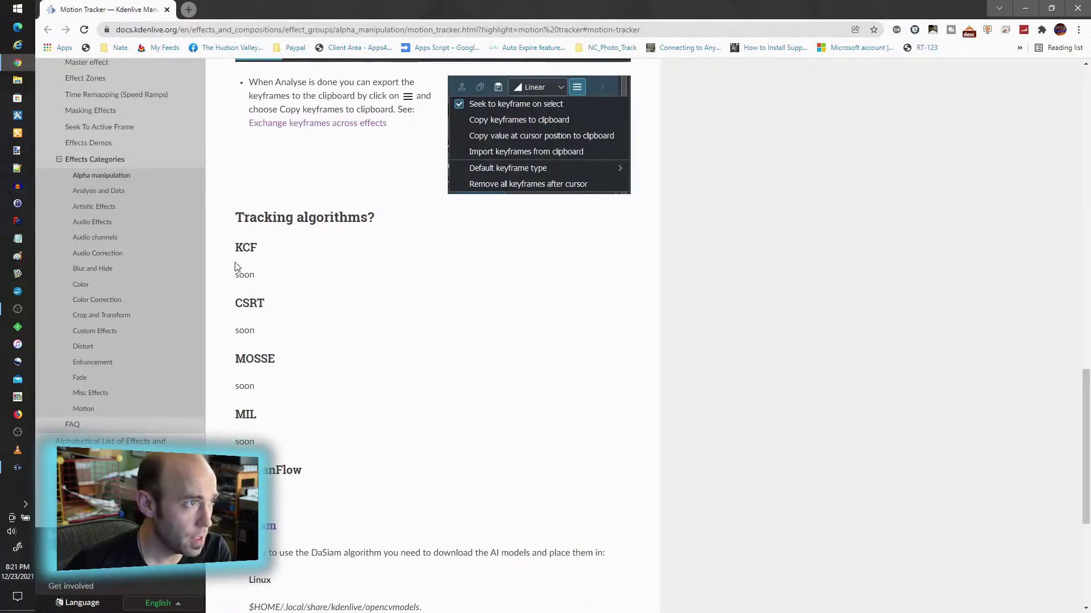
click(238, 246)
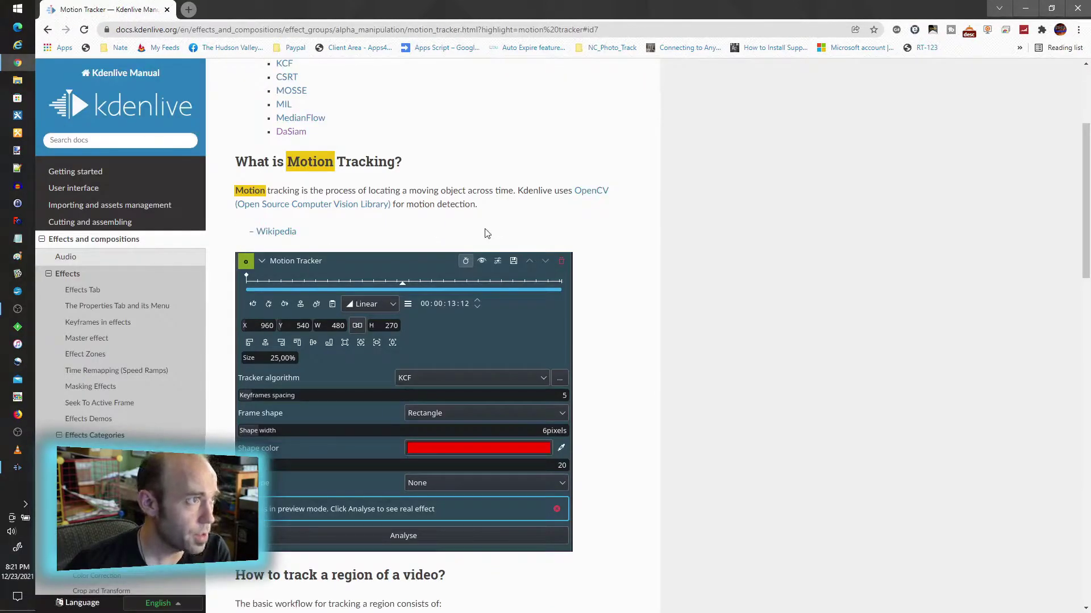
scroll(483, 230, up, 2)
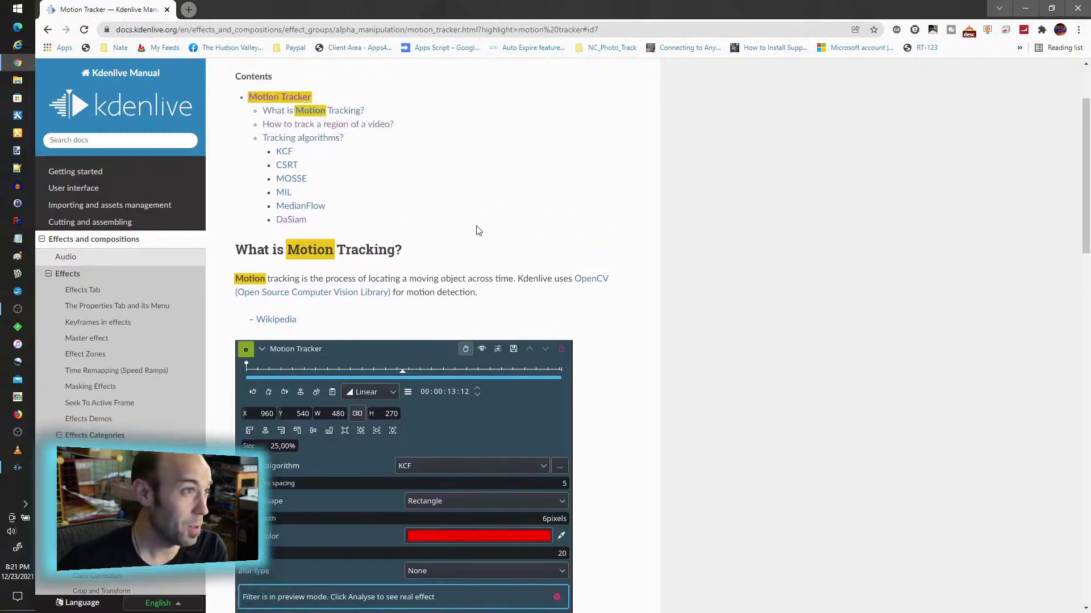
scroll(404, 250, down, 14)
scroll(365, 347, down, 3)
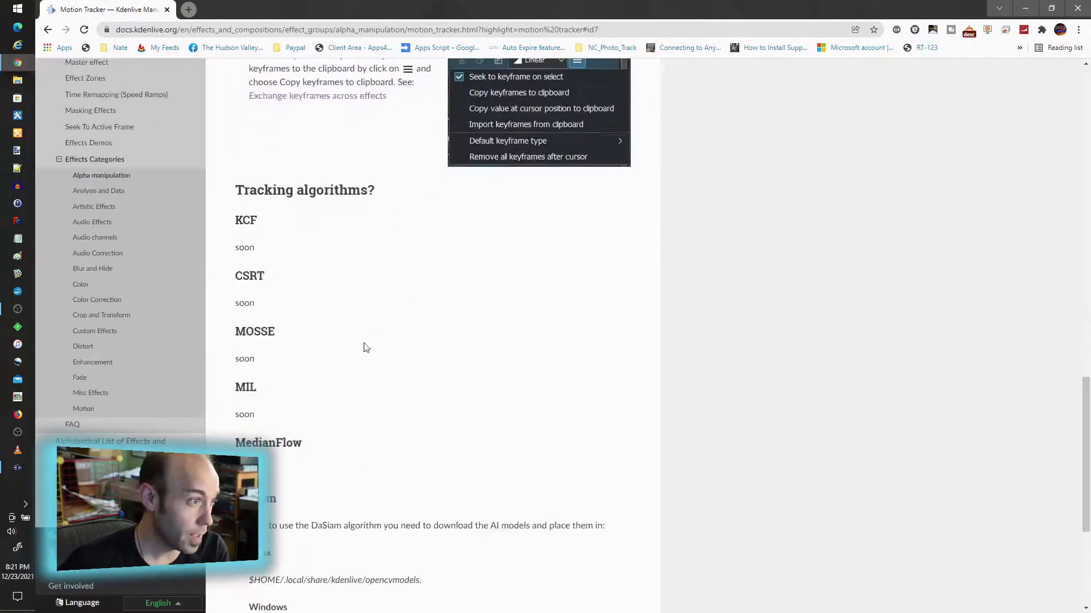
scroll(317, 420, down, 2)
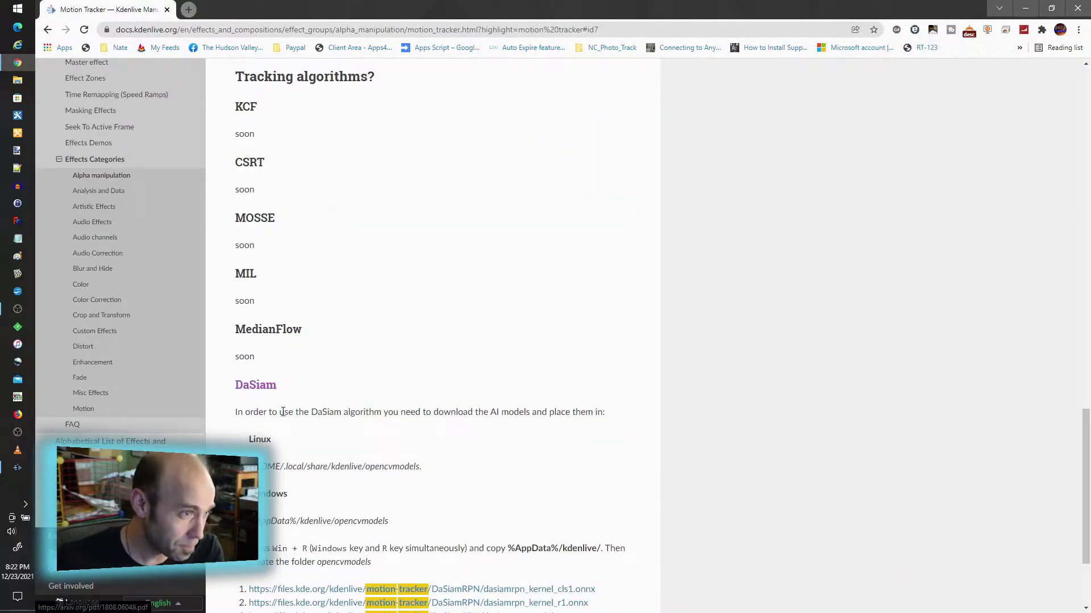
scroll(270, 396, down, 2)
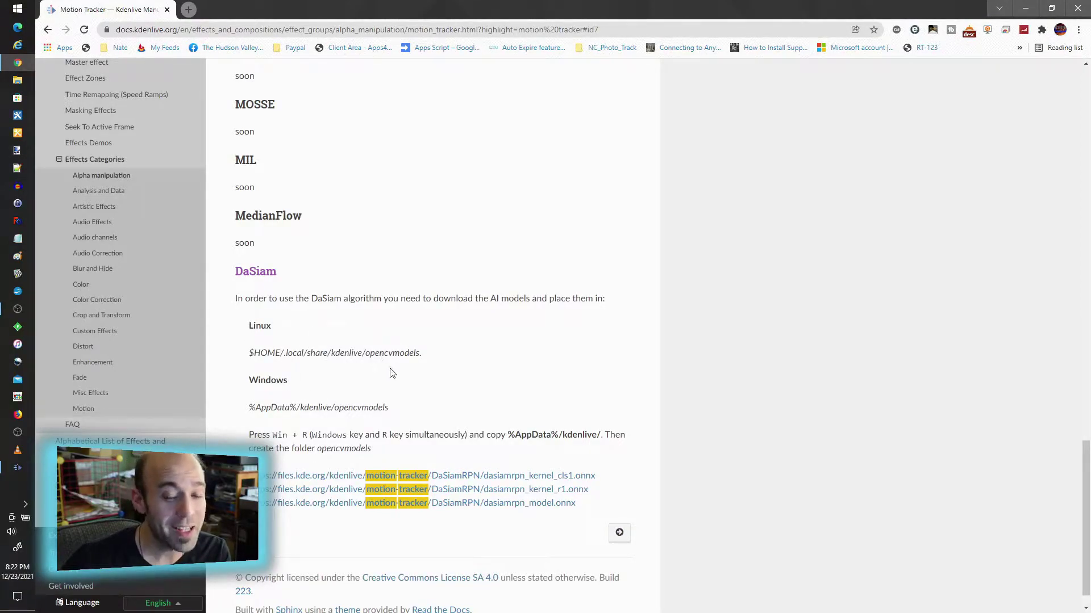
Highlight 'opencvmodels' in the Linux path and in the create-folder instruction
drag(366, 353, 416, 353)
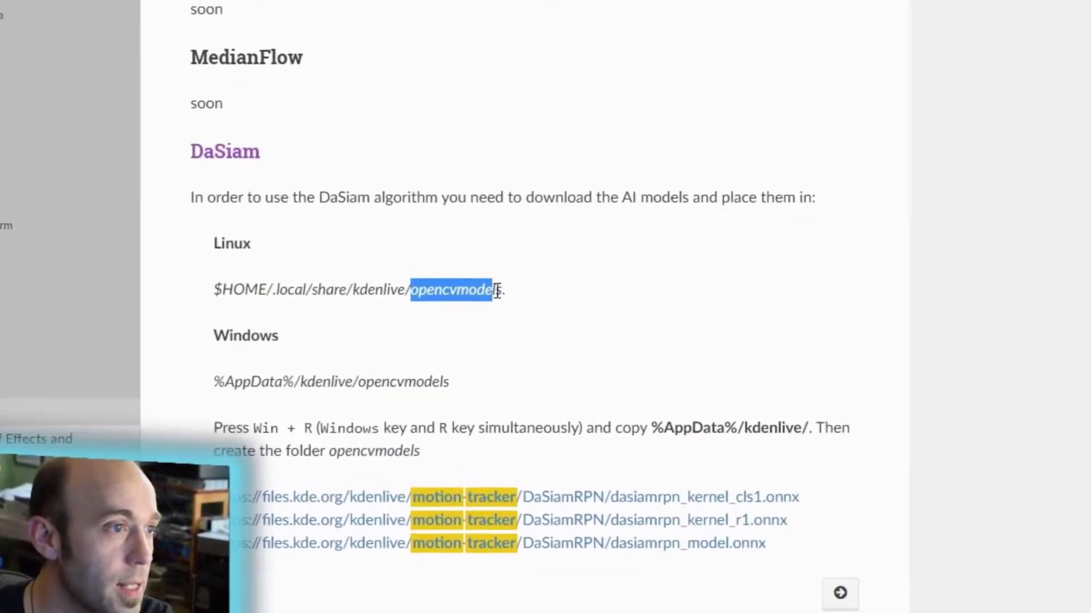
drag(497, 291, 502, 291)
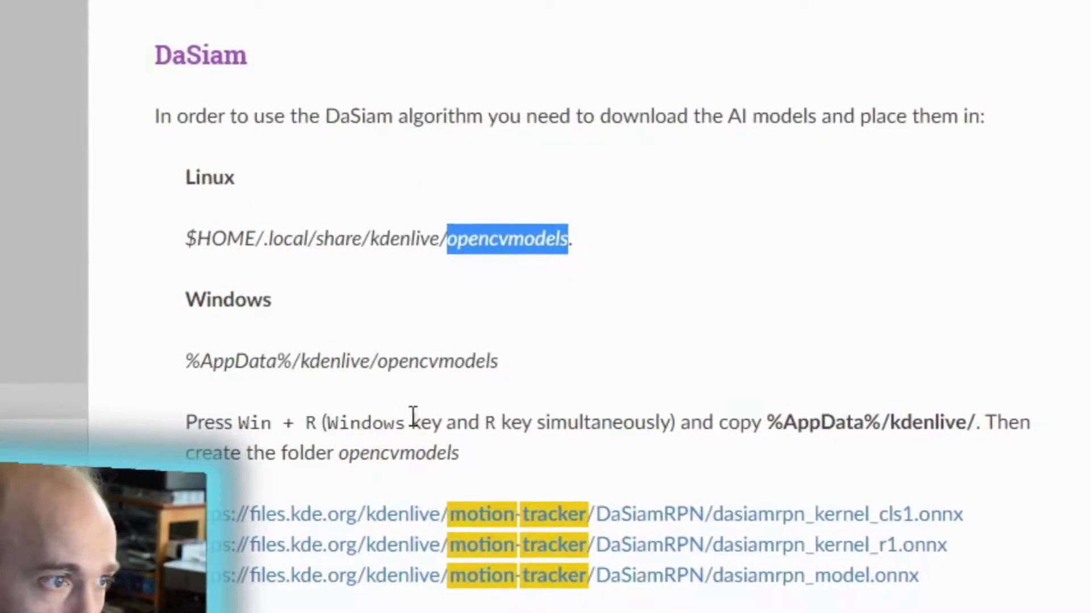
drag(459, 453, 339, 453)
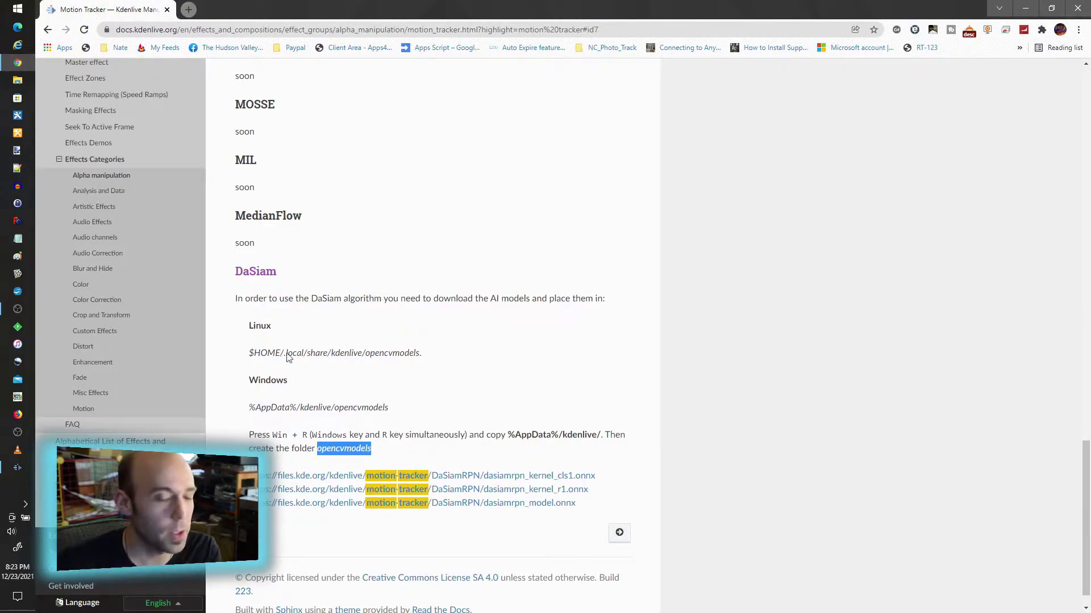
Minimize Chrome to return to Kdenlive's Motion Tracker settings with DaSIAM selected
click(1024, 9)
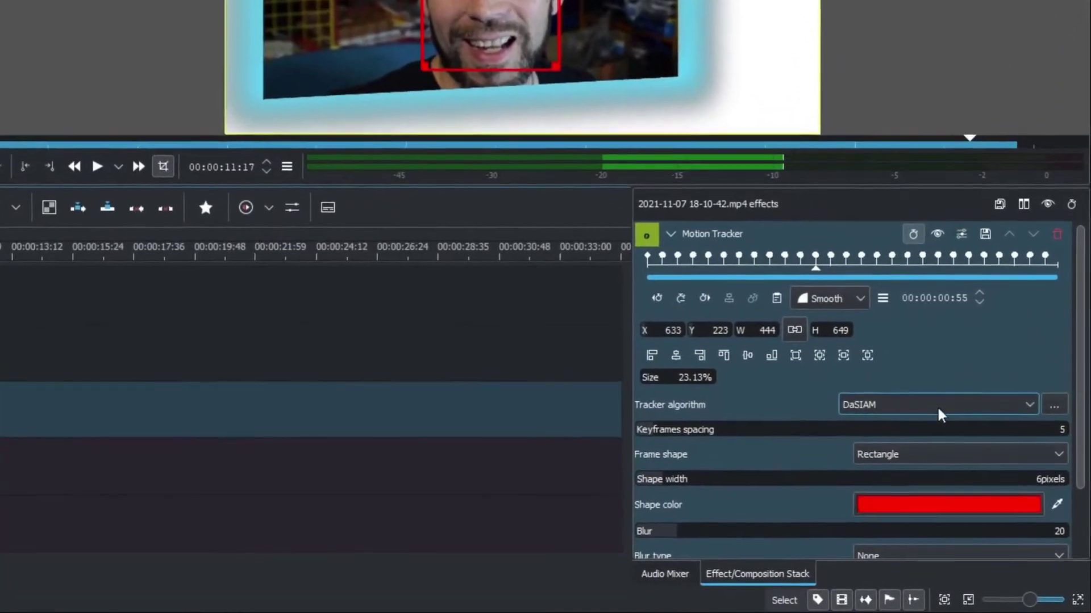
Keep the Rectangle frame shape and set the tracking frame's shape width to 11 pixels
click(887, 438)
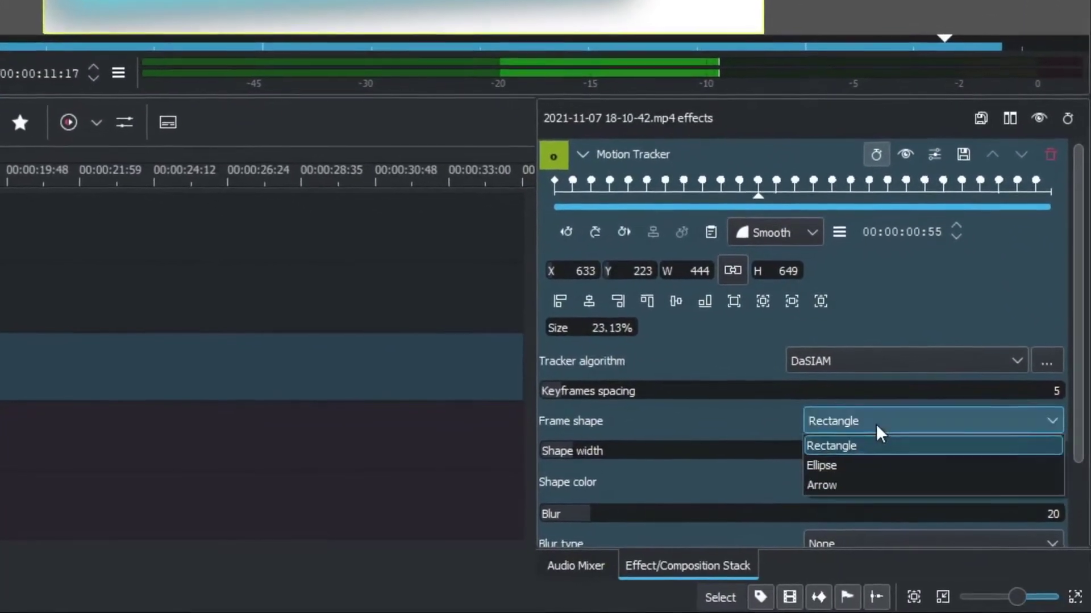
click(920, 434)
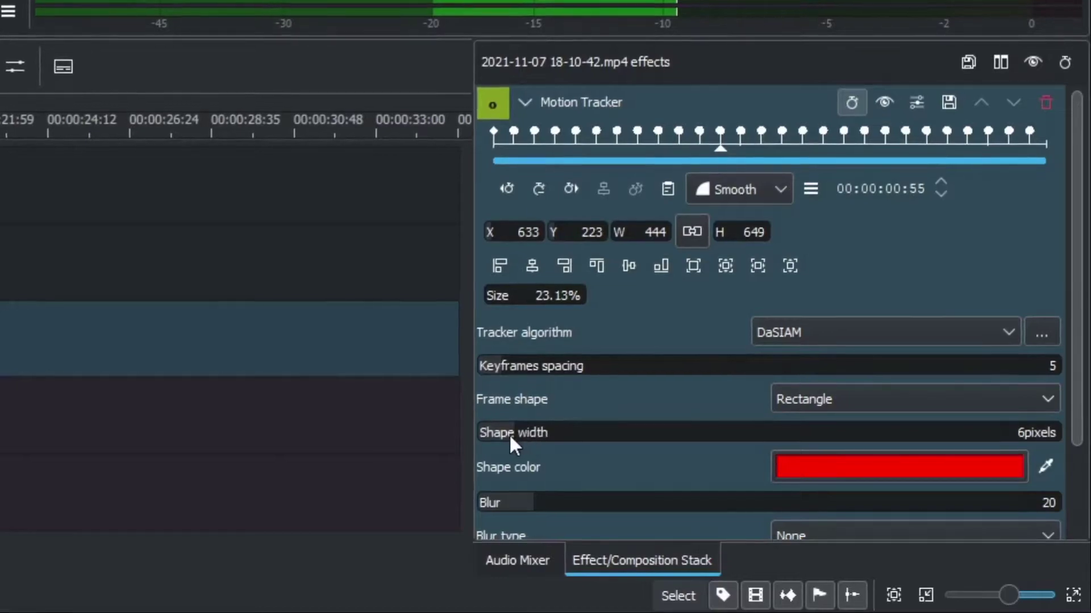
mouse_move(513, 428)
mouse_down()
mouse_move(674, 431)
mouse_move(533, 427)
mouse_up()
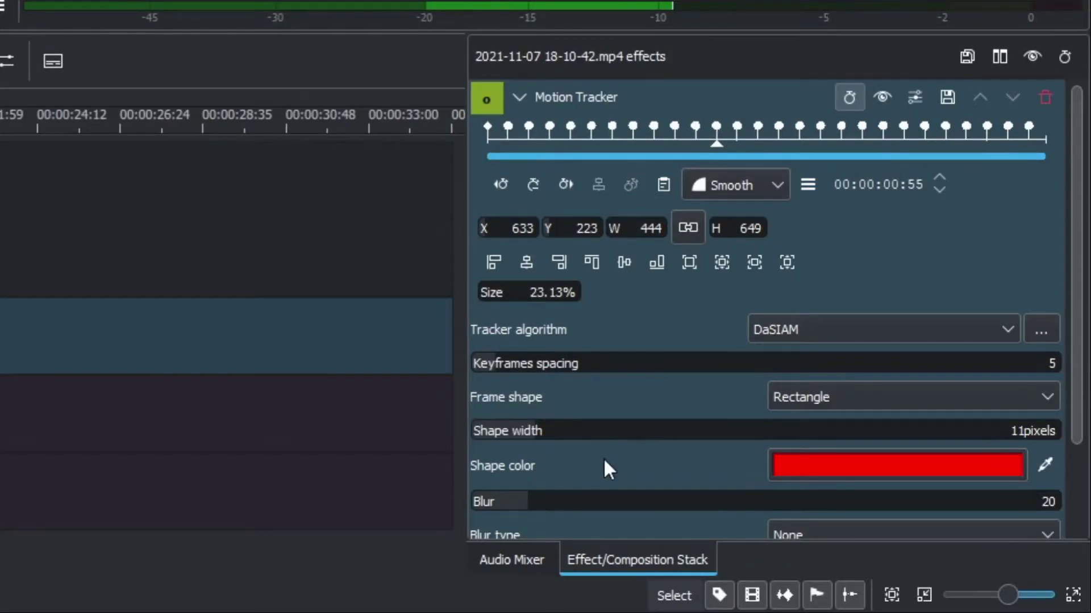
scroll(650, 459, down, 3)
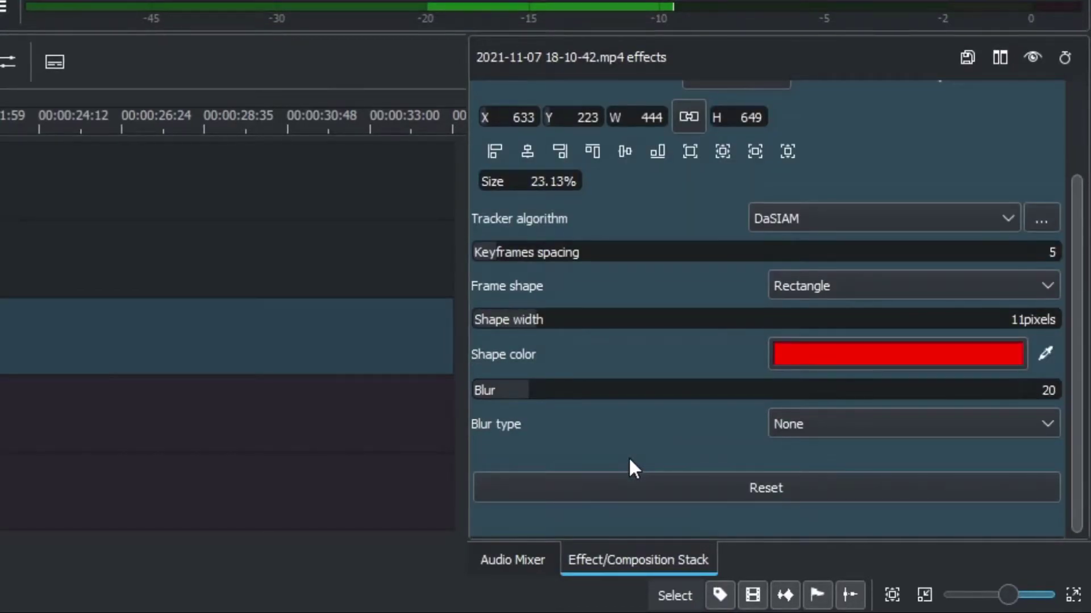
click(813, 429)
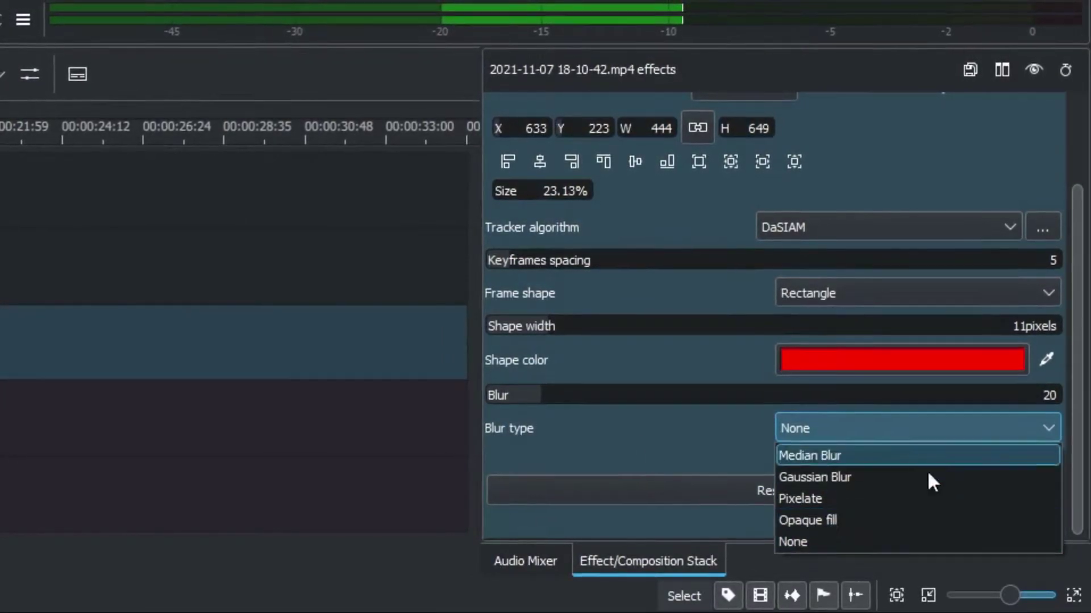
click(685, 428)
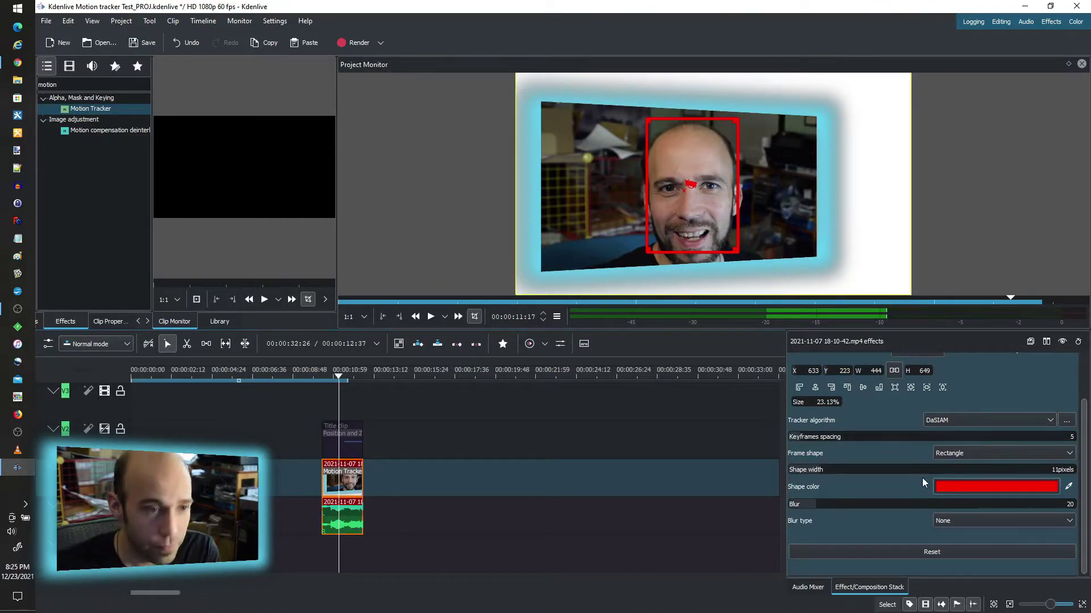
scroll(848, 507, up, 2)
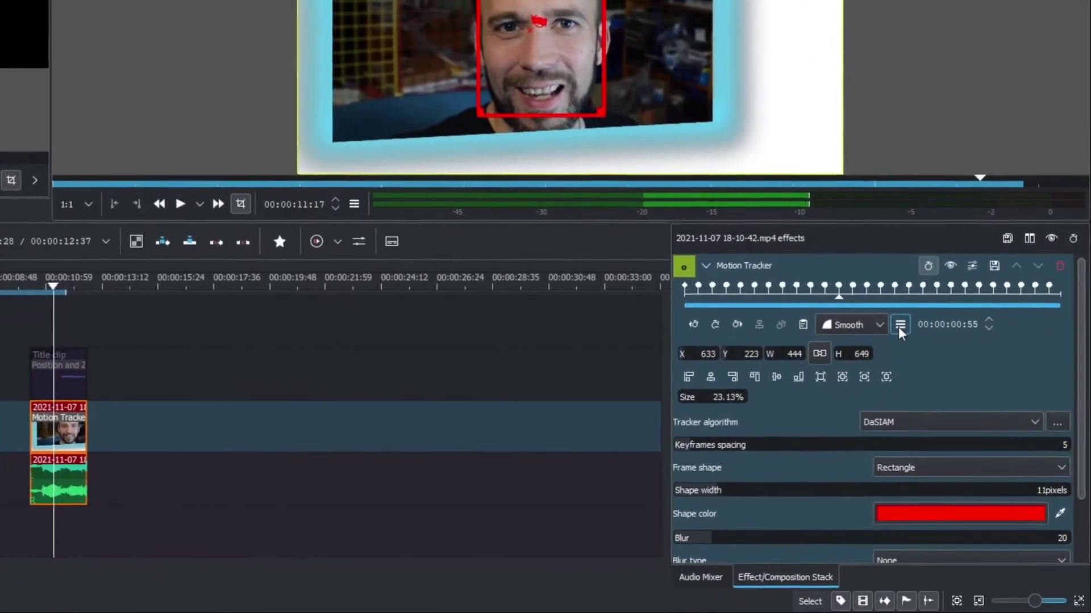
Copy the Motion Tracker keyframes to the clipboard and select the title clip on V2
click(920, 356)
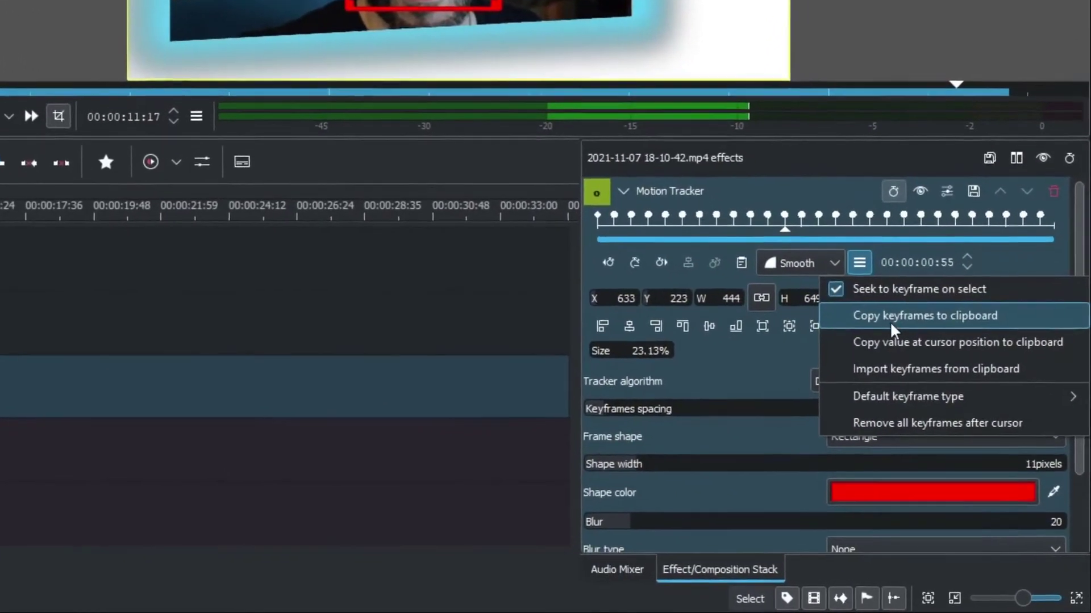
click(886, 342)
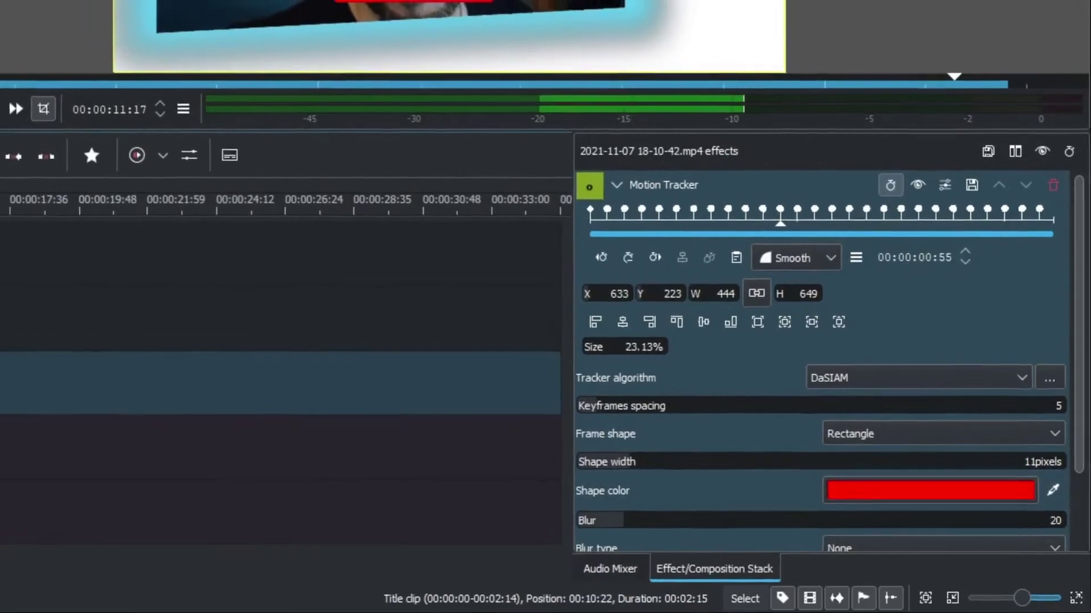
click(3, 310)
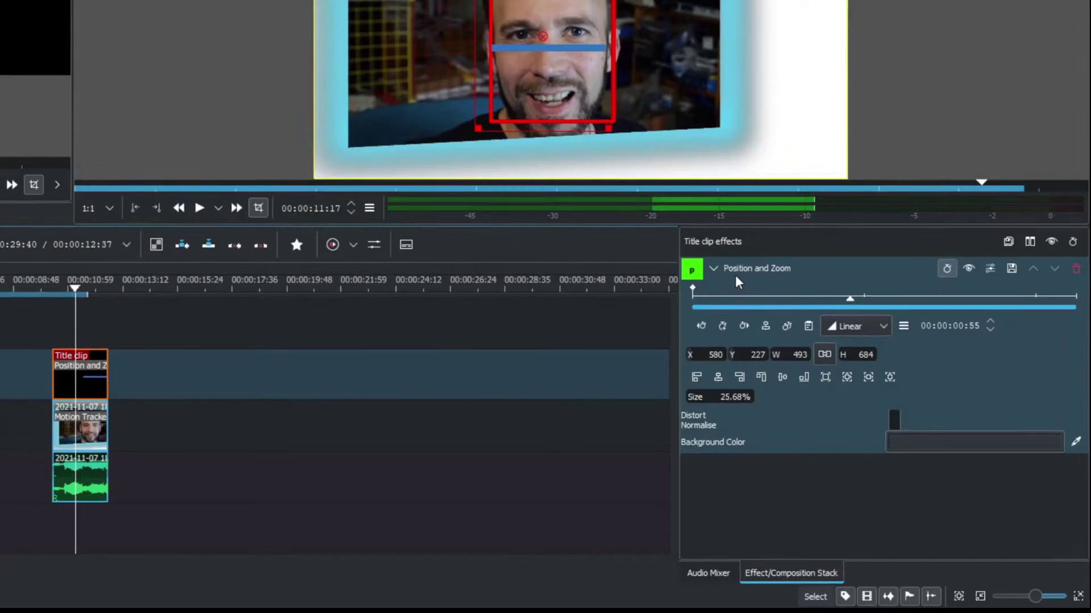
Import the clipboard keyframes into Position and Zoom, mapping Geometry to Rectangle
click(908, 325)
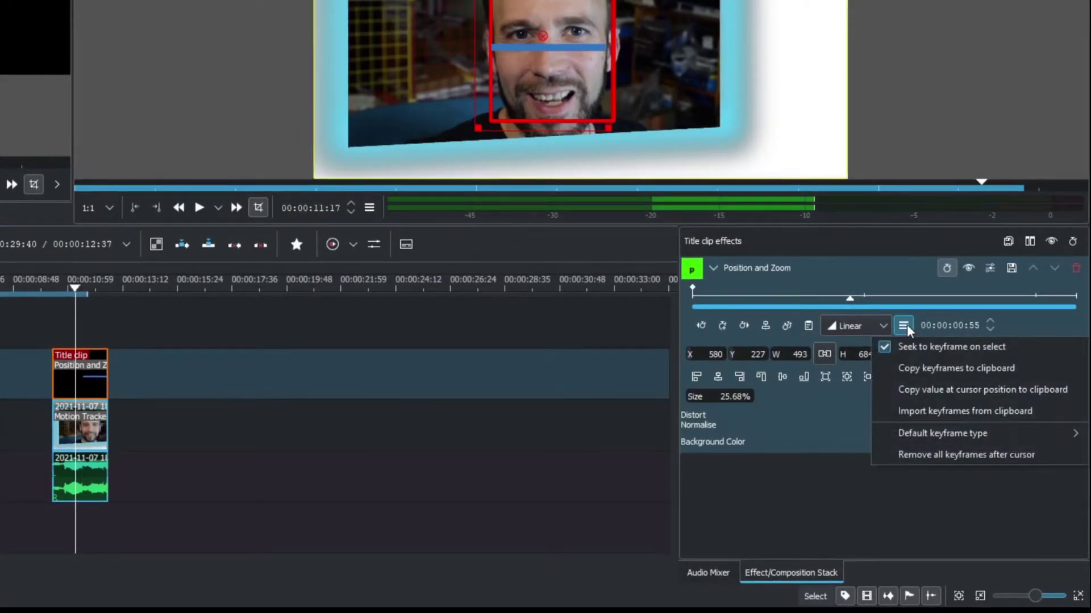
click(950, 418)
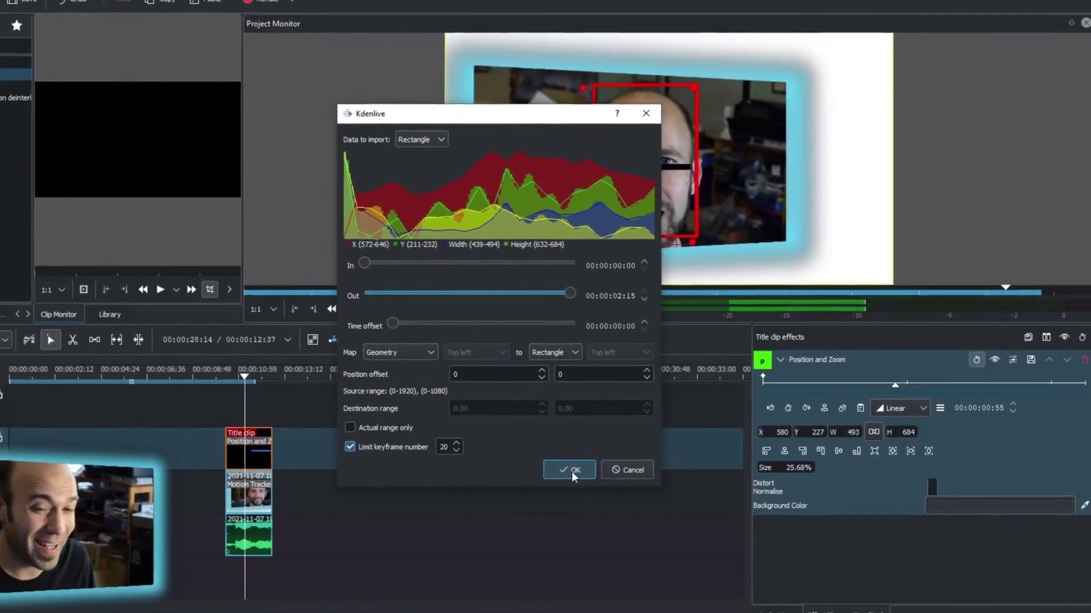
click(570, 470)
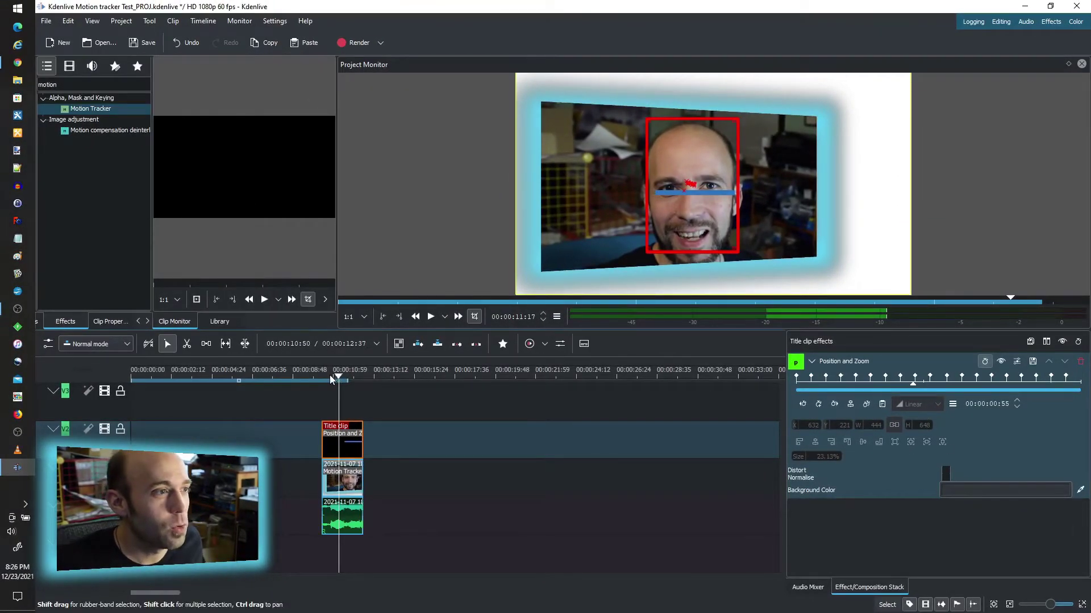
mouse_move(330, 376)
mouse_down()
mouse_move(321, 376)
mouse_move(359, 381)
mouse_move(325, 383)
mouse_up()
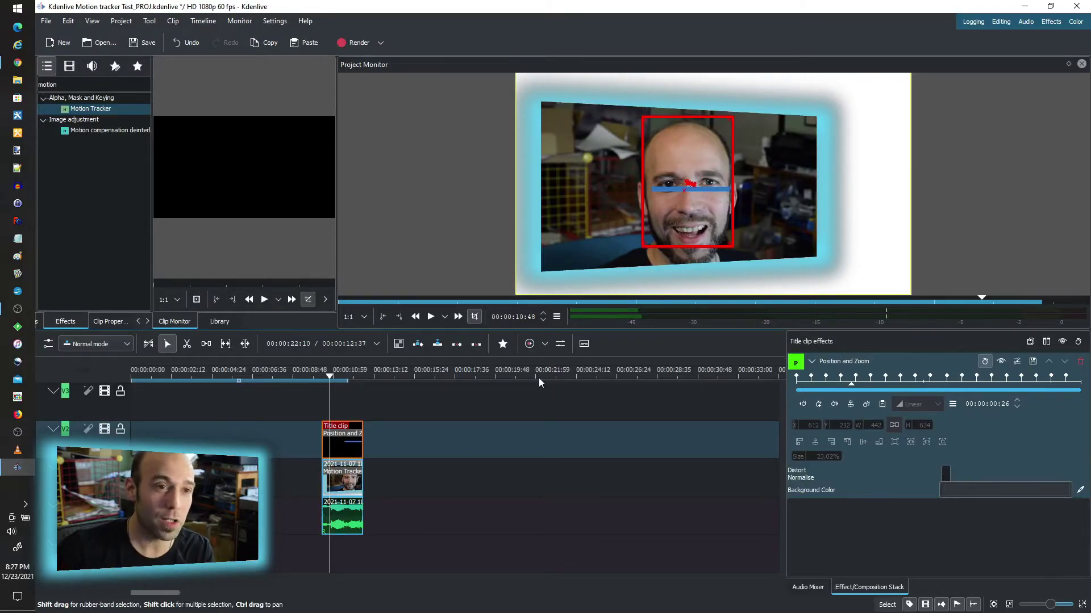
Seek to an imported Position and Zoom keyframe showing X 610, Y 216, W 445, H 645
click(871, 380)
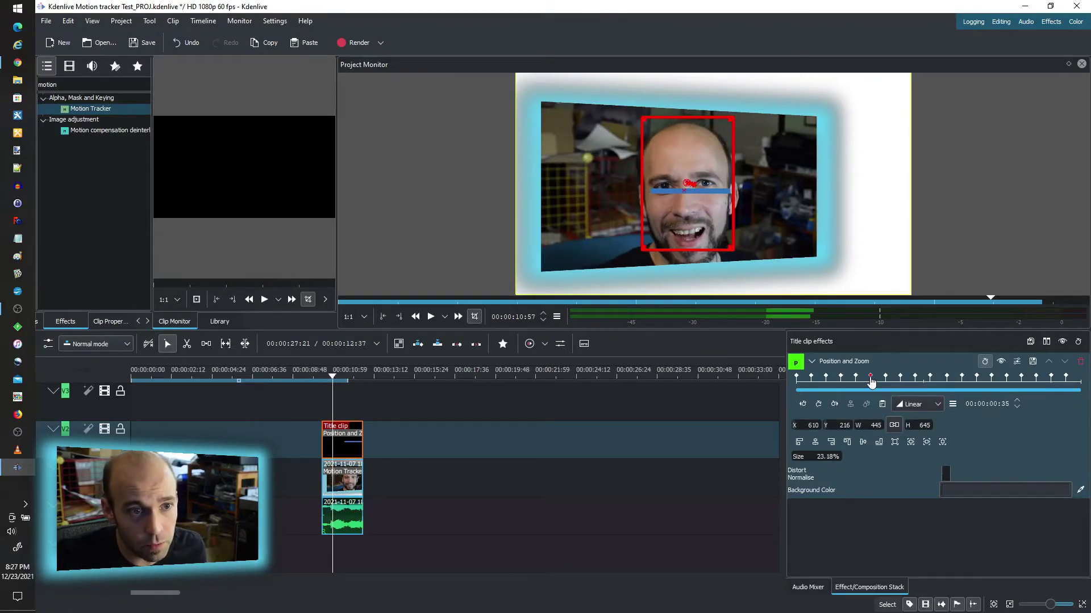